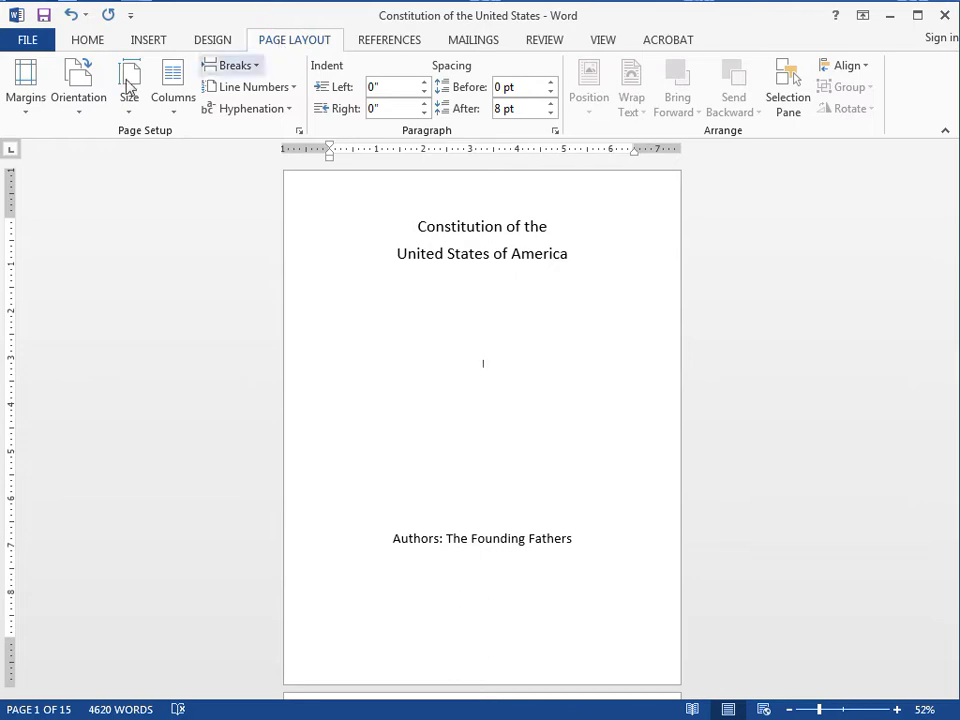
# In Custom Margins, set top and bottom 0.5, inside 0.8, outside 0.5, with Mirror margins.
pyautogui.click(26, 92)
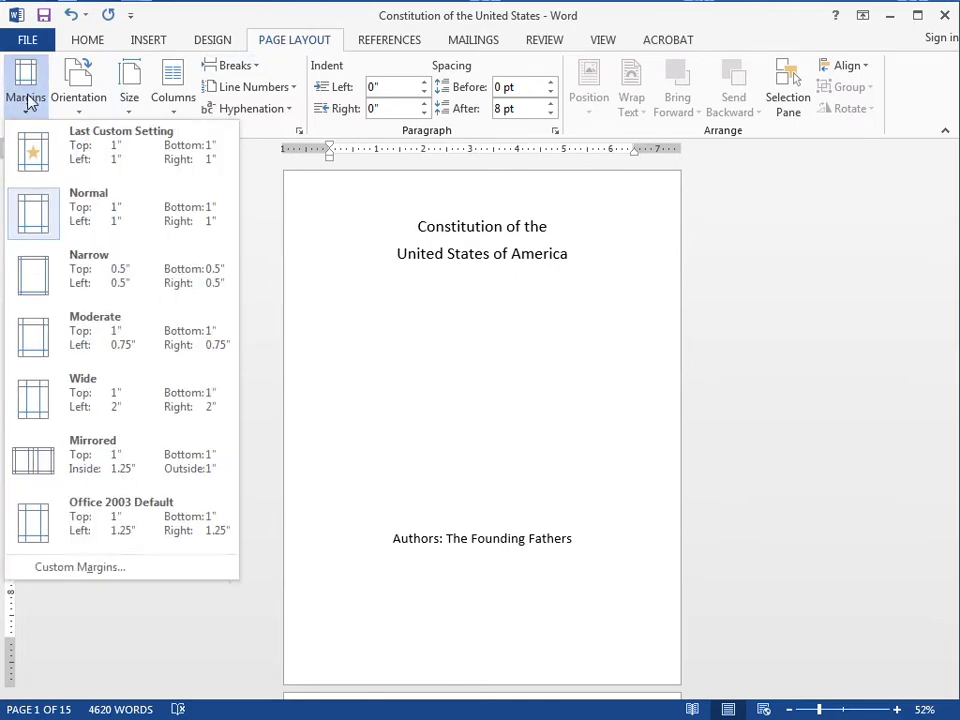
pyautogui.click(103, 563)
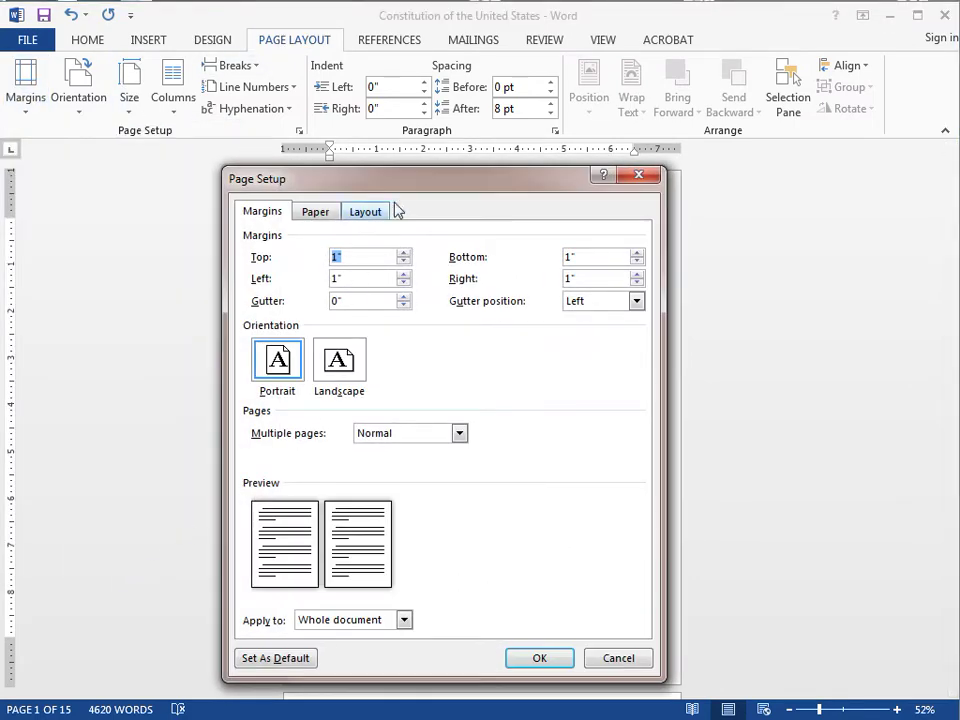
pyautogui.moveTo(429, 180); pyautogui.dragTo(457, 156)
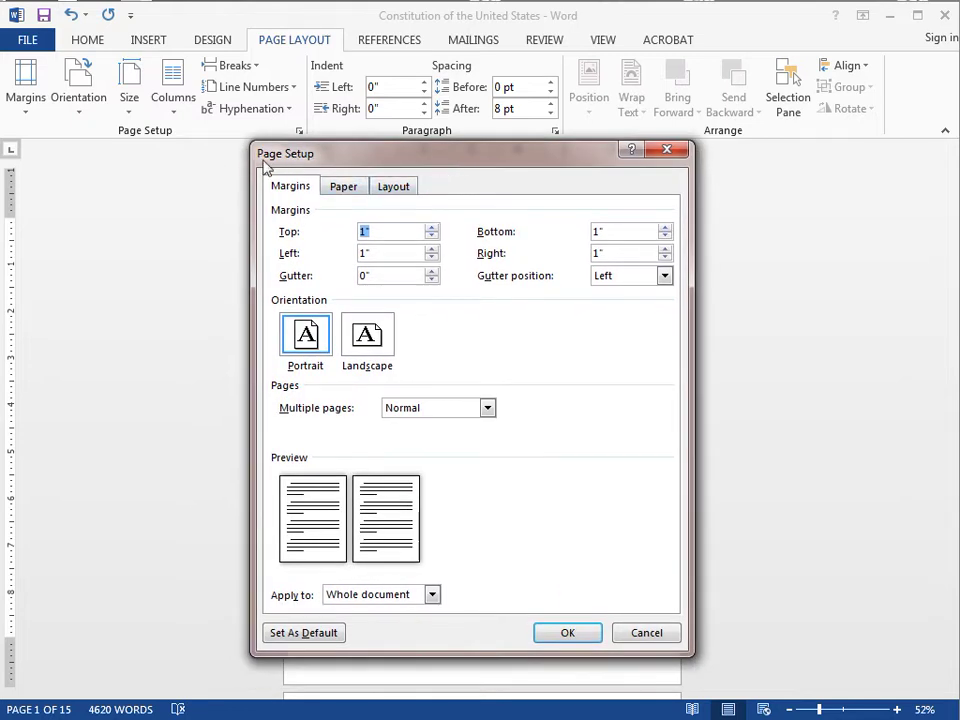
pyautogui.doubleClick(396, 231)
pyautogui.write('.5')
pyautogui.press('Tab')
pyautogui.write('.')
pyautogui.press('Tab')
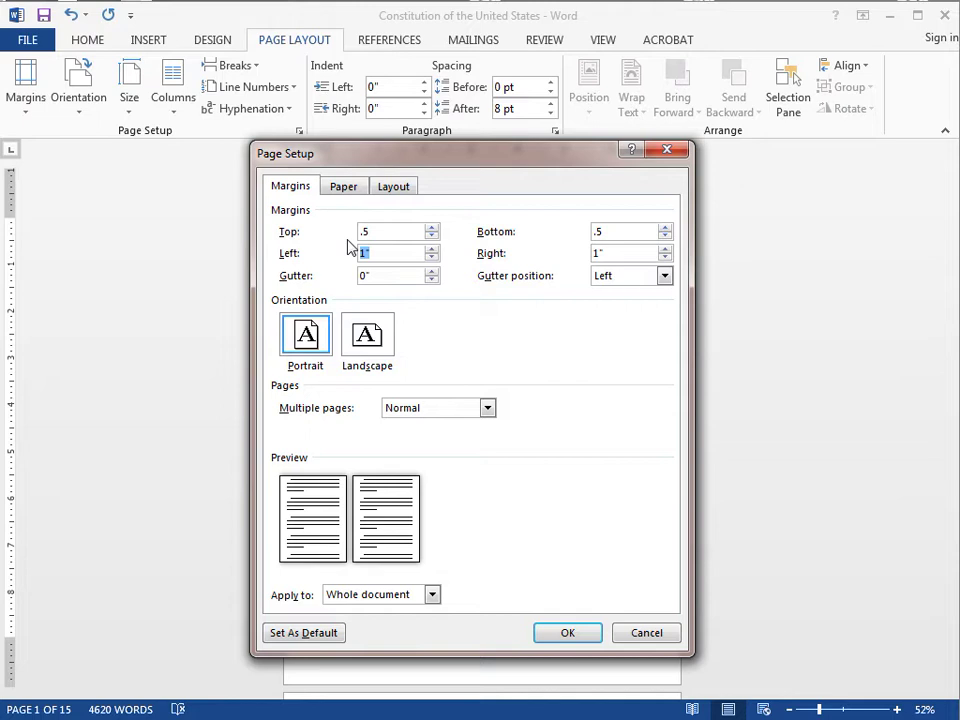
pyautogui.write('.8')
pyautogui.press('Tab')
pyautogui.write('.')
pyautogui.click(487, 409)
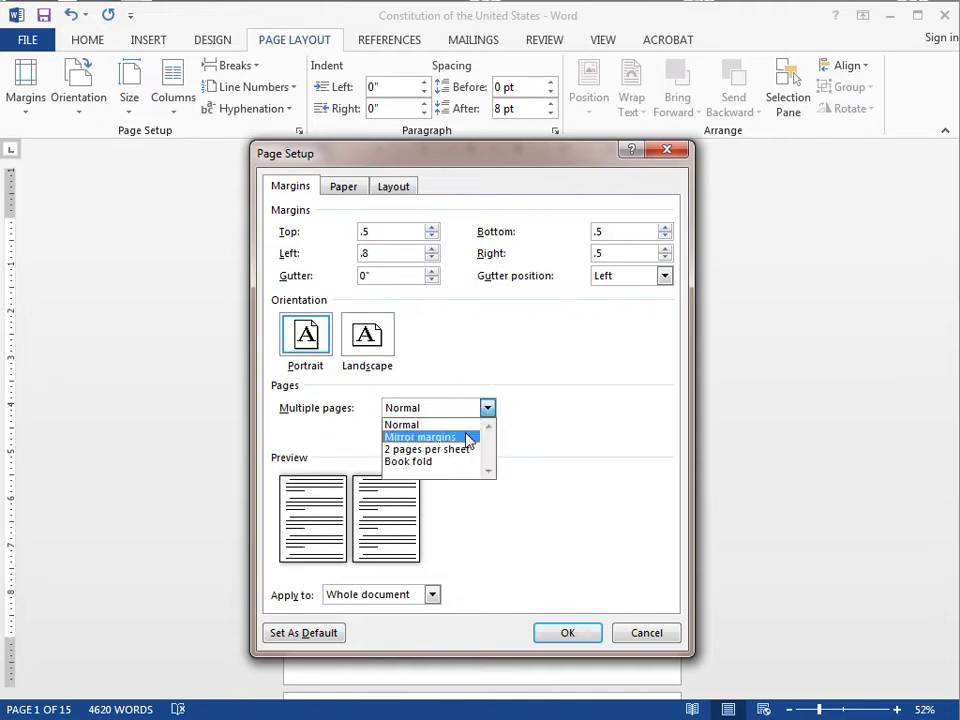
pyautogui.click(465, 437)
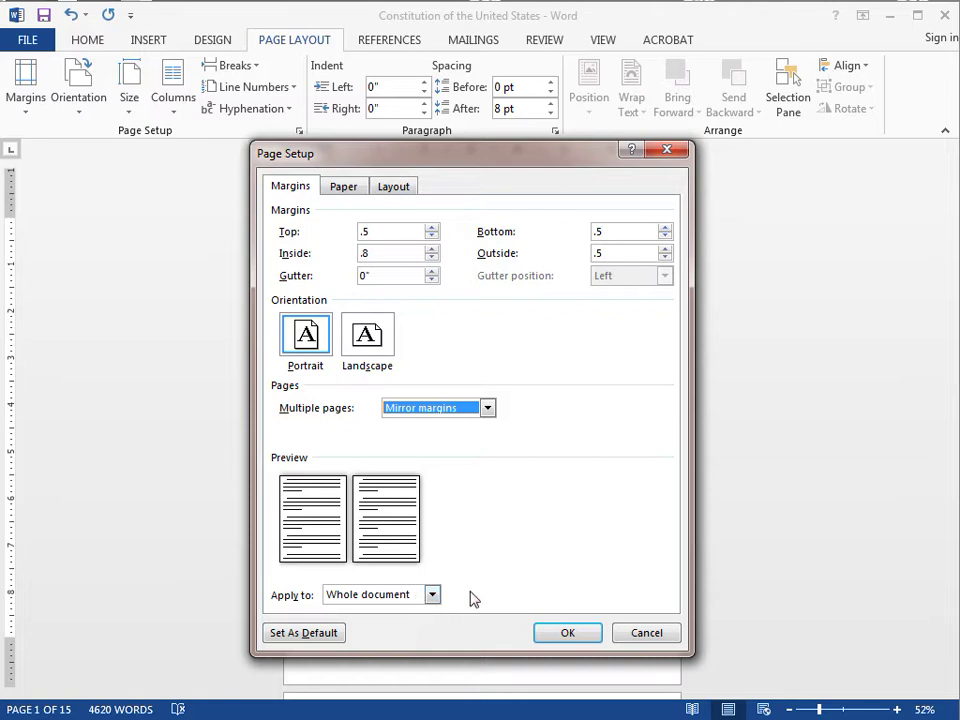
# Set a custom 5.5 x 8.5 inch paper size and apply the page setup.
pyautogui.click(354, 190)
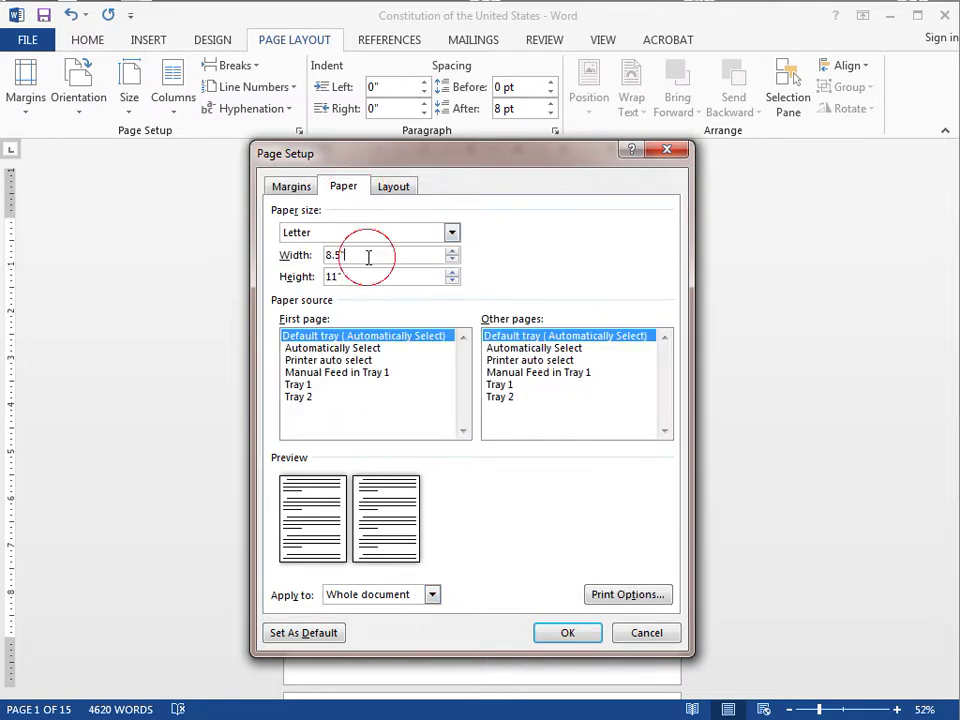
pyautogui.moveTo(366, 257); pyautogui.dragTo(287, 256)
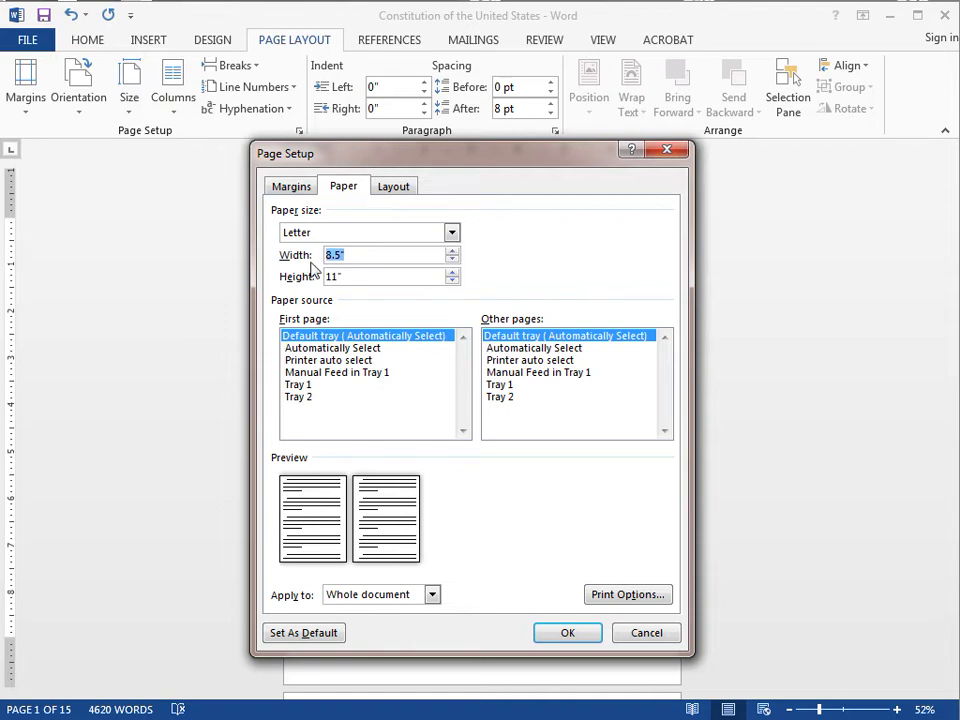
pyautogui.write('5.5')
pyautogui.press('Tab')
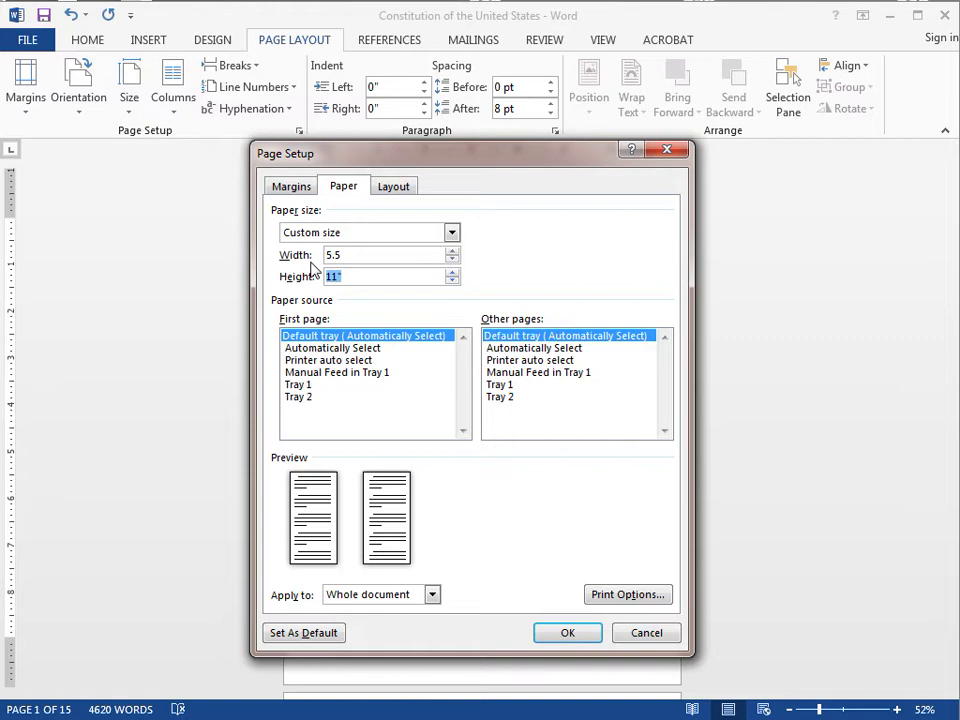
pyautogui.write('8.5')
pyautogui.click(565, 642)
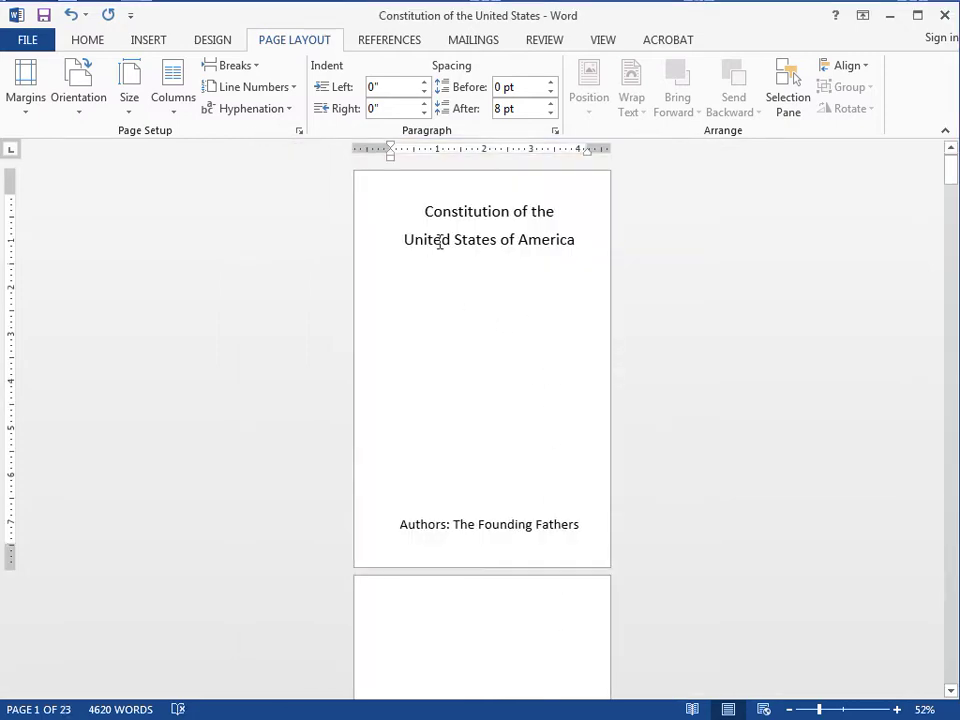
pyautogui.click(597, 45)
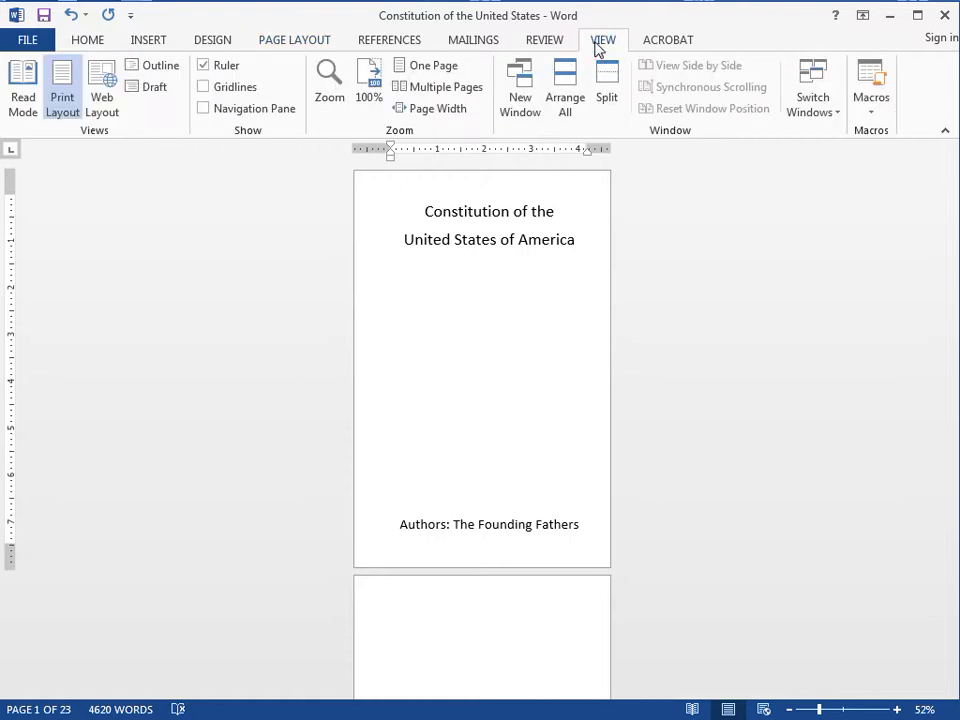
pyautogui.click(420, 108)
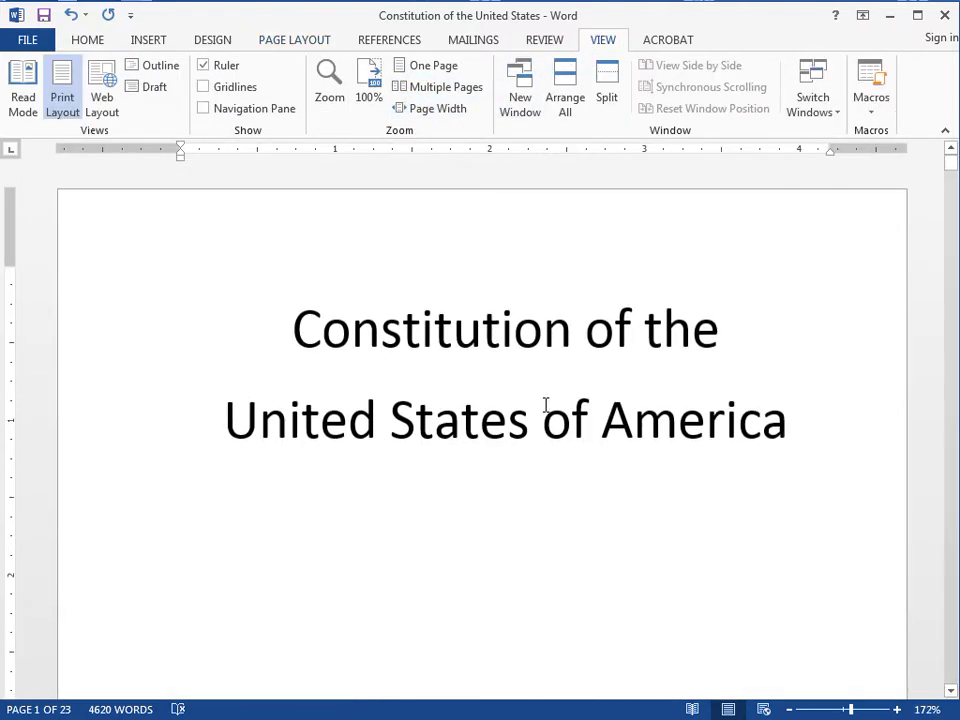
pyautogui.scroll(-15, 676, 428)
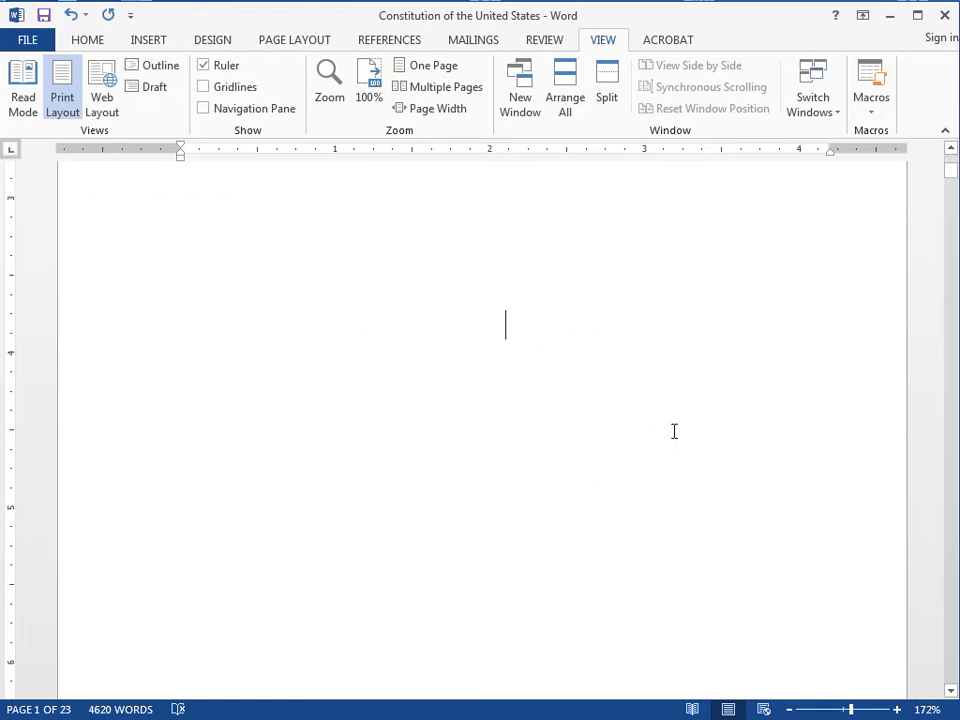
pyautogui.scroll(-5, 676, 438)
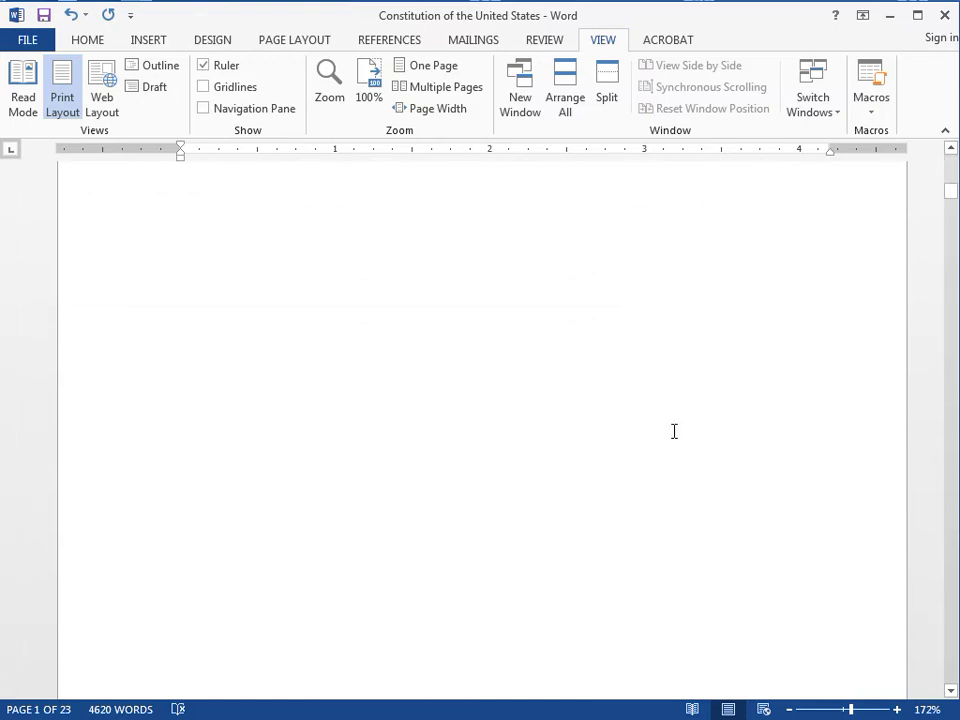
pyautogui.scroll(-6, 674, 431)
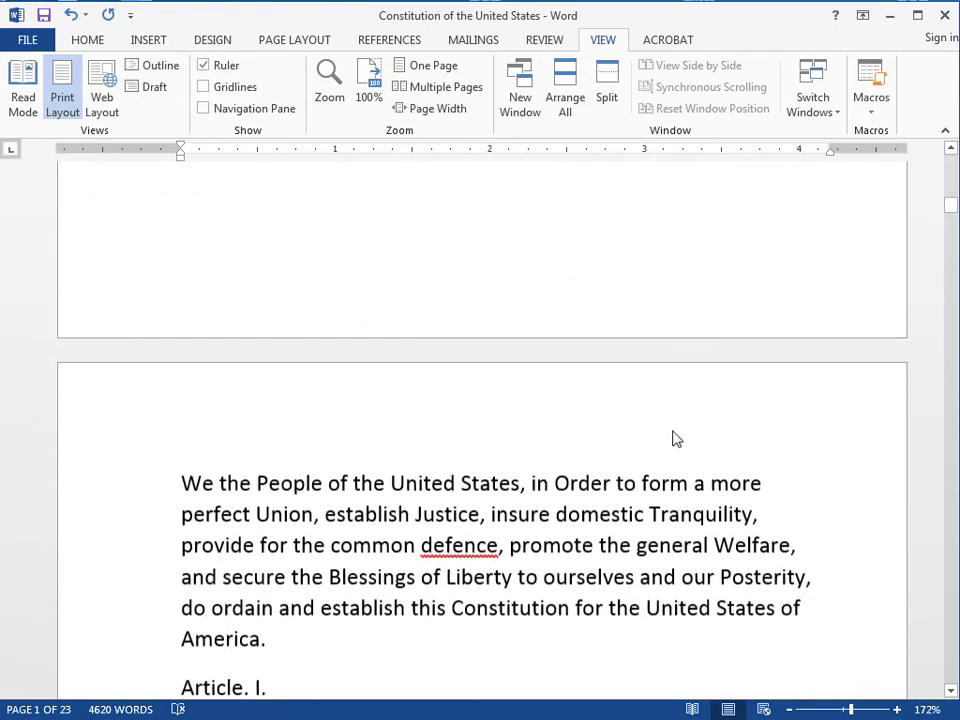
pyautogui.scroll(-2, 674, 431)
pyautogui.scroll(8, 674, 431)
pyautogui.scroll(6, 674, 431)
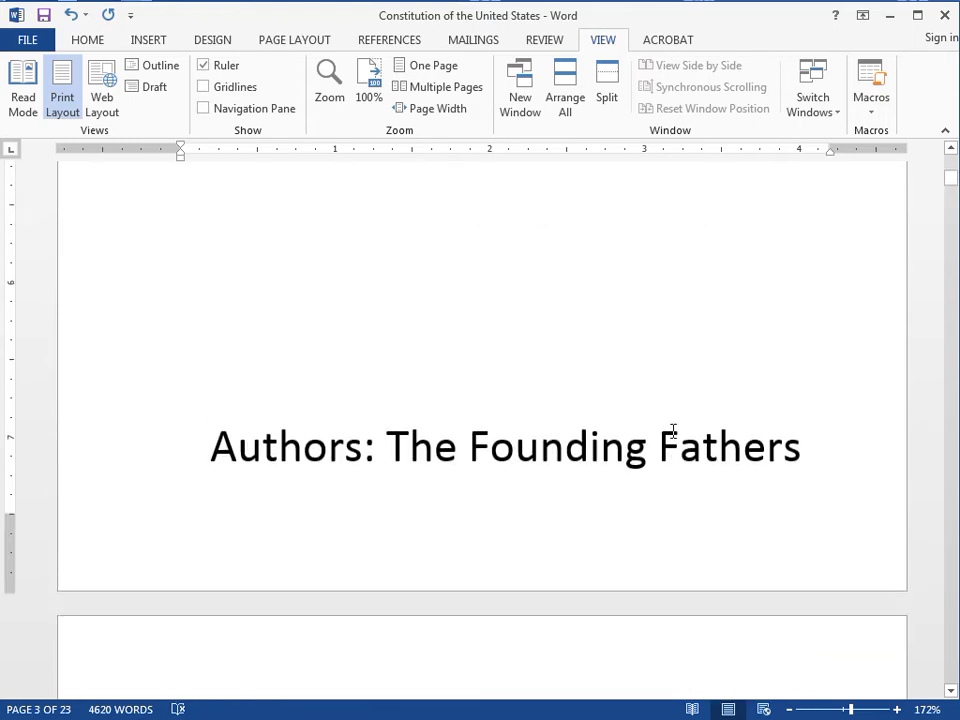
pyautogui.scroll(-3, 675, 438)
pyautogui.scroll(-3, 674, 435)
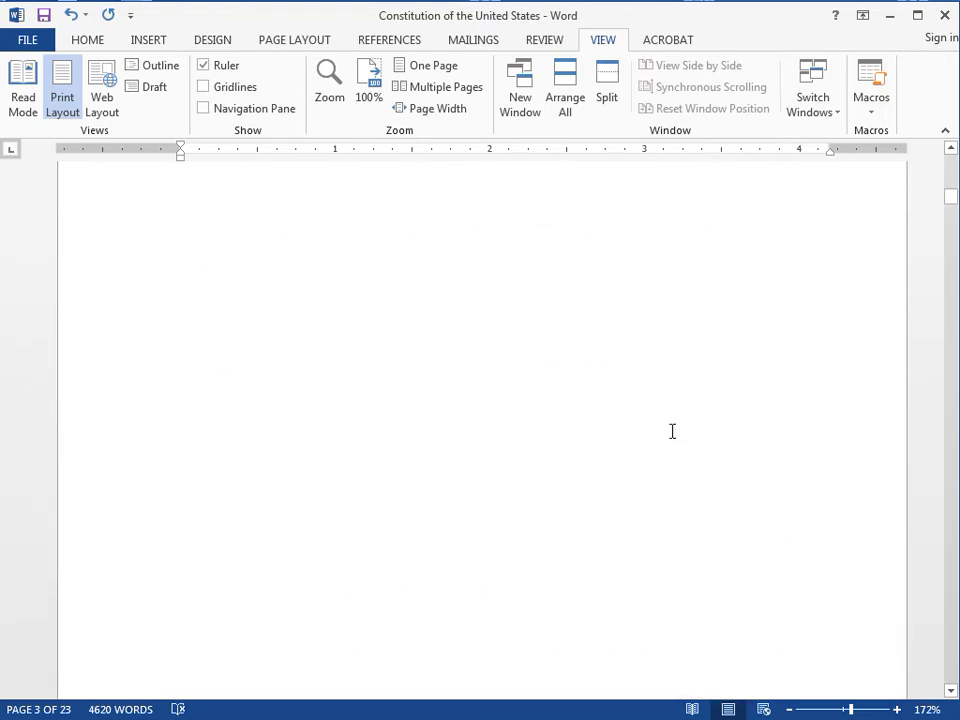
pyautogui.scroll(-5, 672, 431)
pyautogui.scroll(-10, 672, 431)
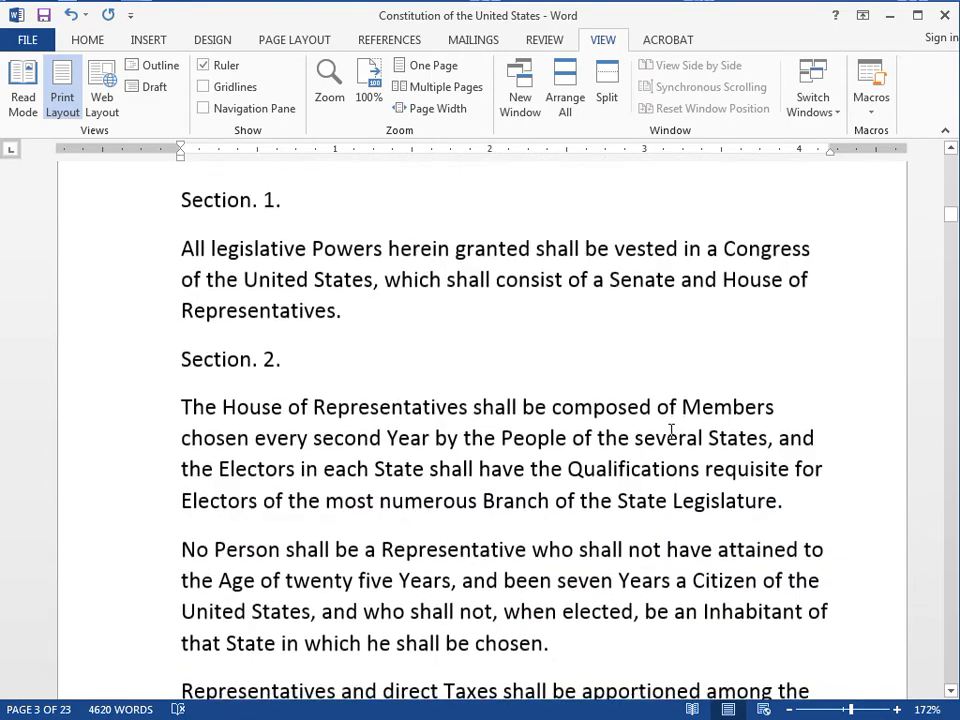
pyautogui.scroll(-2, 674, 438)
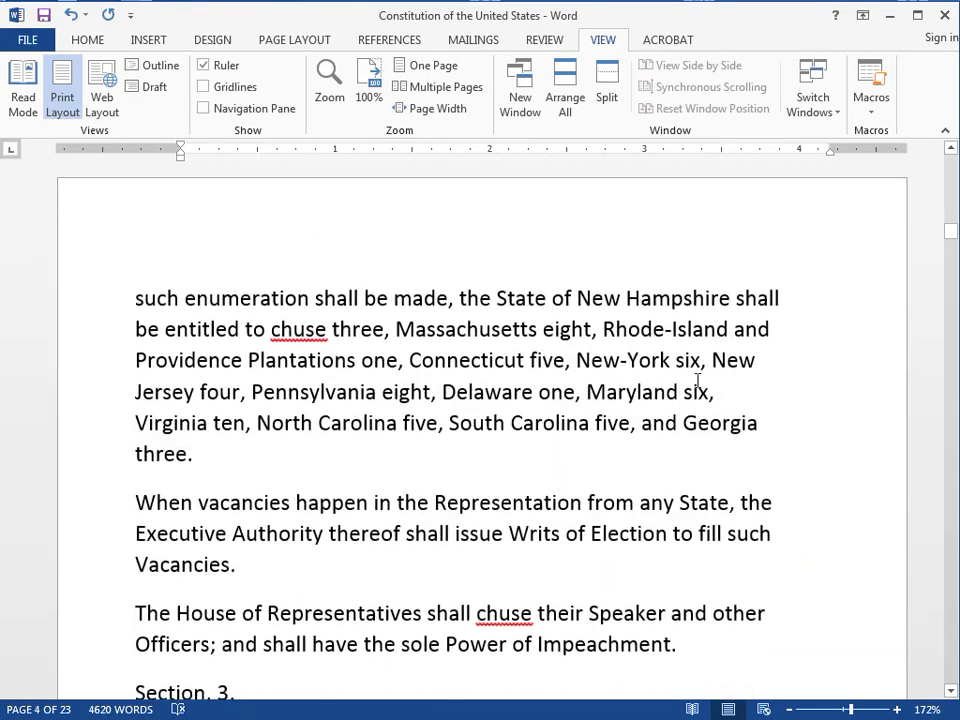
pyautogui.scroll(4, 690, 392)
pyautogui.scroll(12, 697, 380)
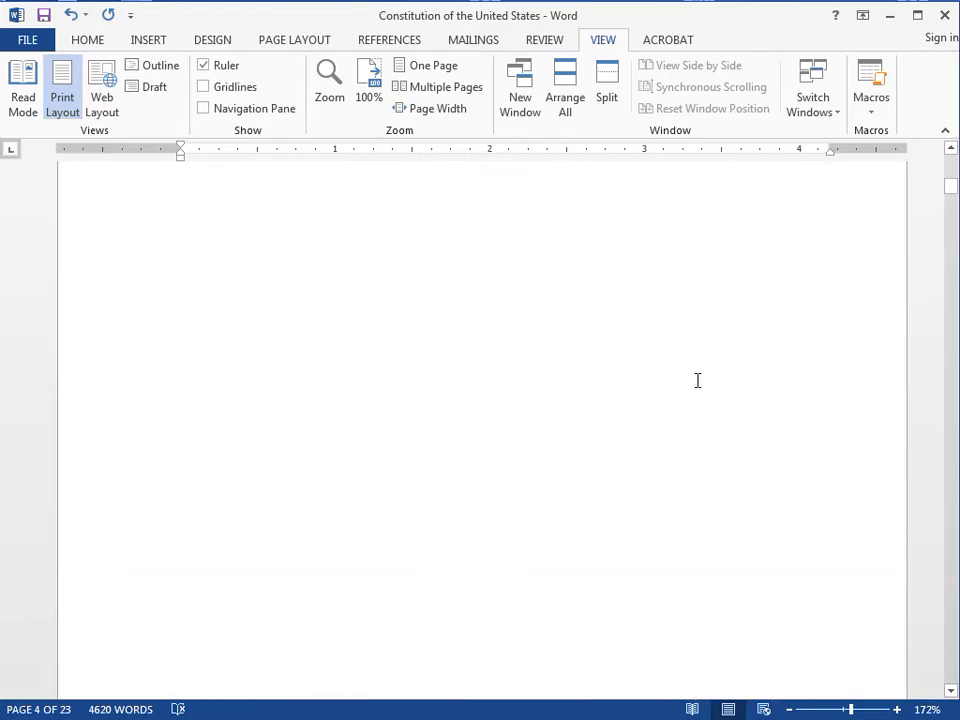
# Switch to One Page zoom and scroll down to the preamble and Article I page.
pyautogui.scroll(3, 696, 379)
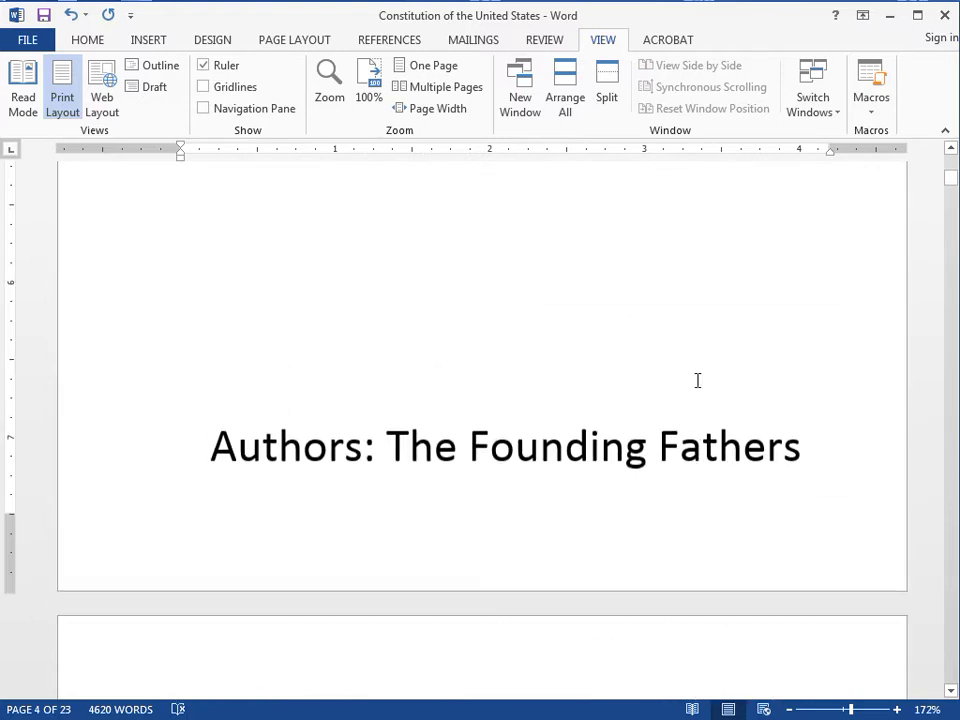
pyautogui.click(425, 65)
pyautogui.scroll(4, 504, 399)
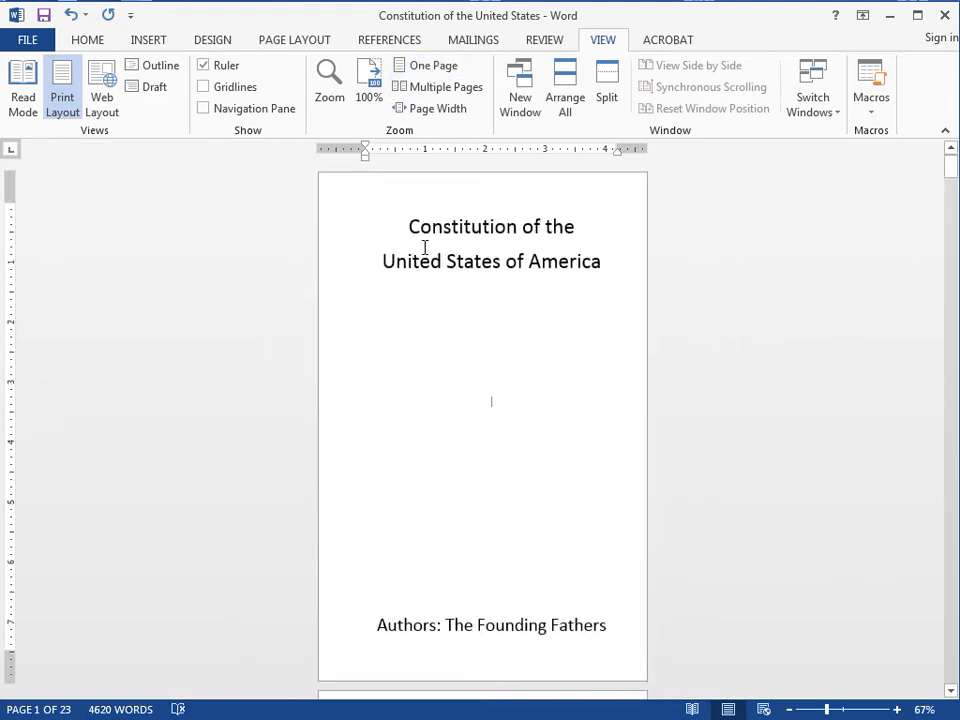
pyautogui.scroll(-4, 523, 549)
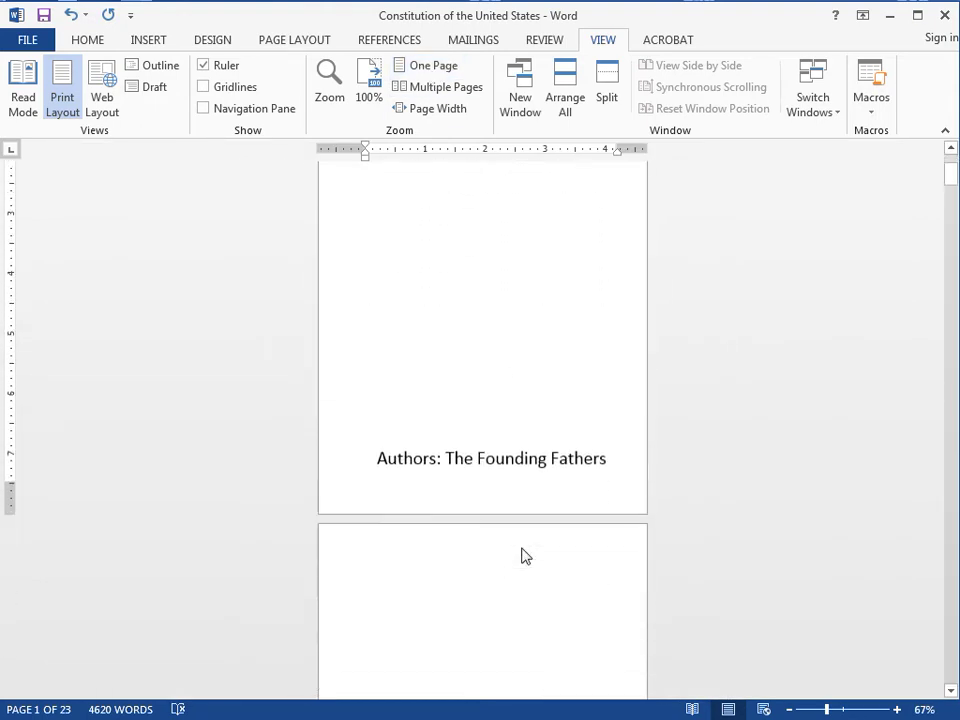
pyautogui.scroll(-4, 523, 548)
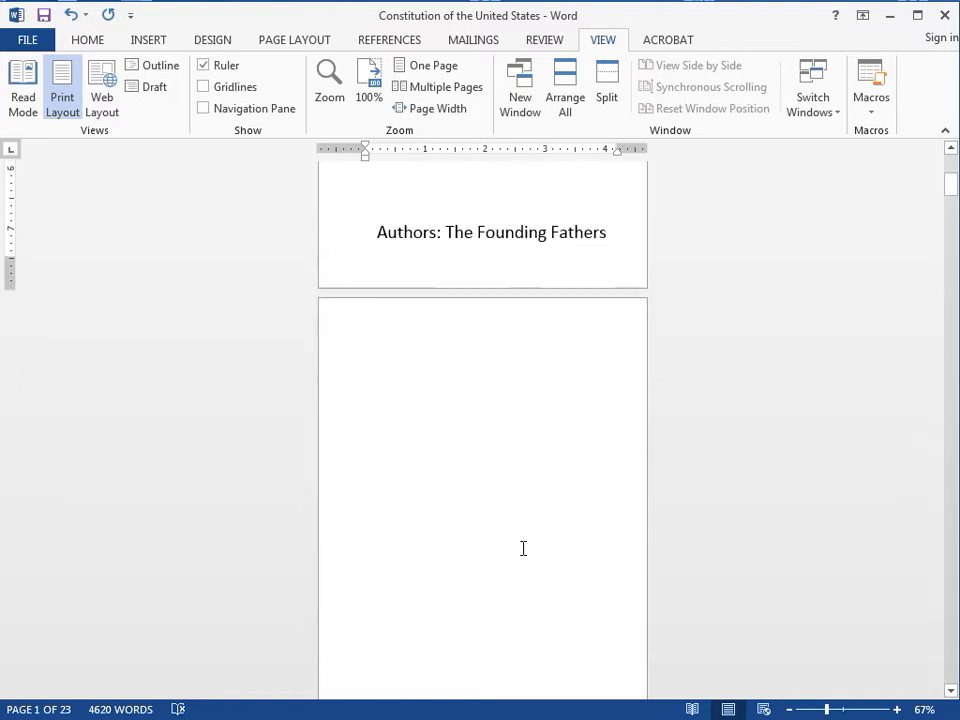
pyautogui.scroll(-1, 523, 548)
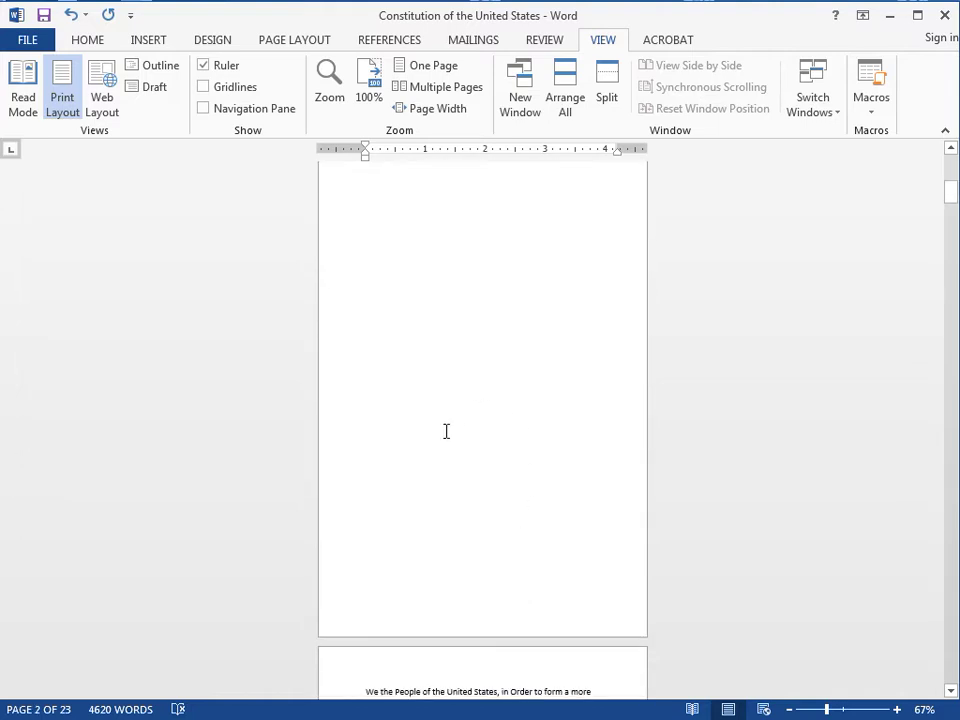
pyautogui.scroll(-1, 532, 456)
pyautogui.scroll(-3, 532, 456)
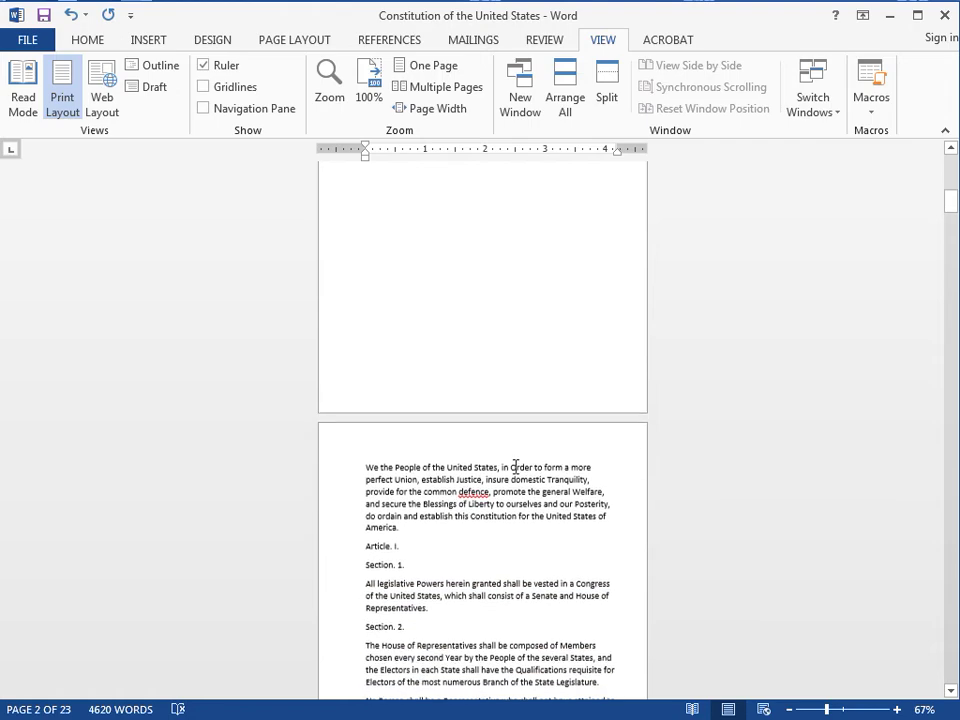
pyautogui.scroll(-3, 456, 468)
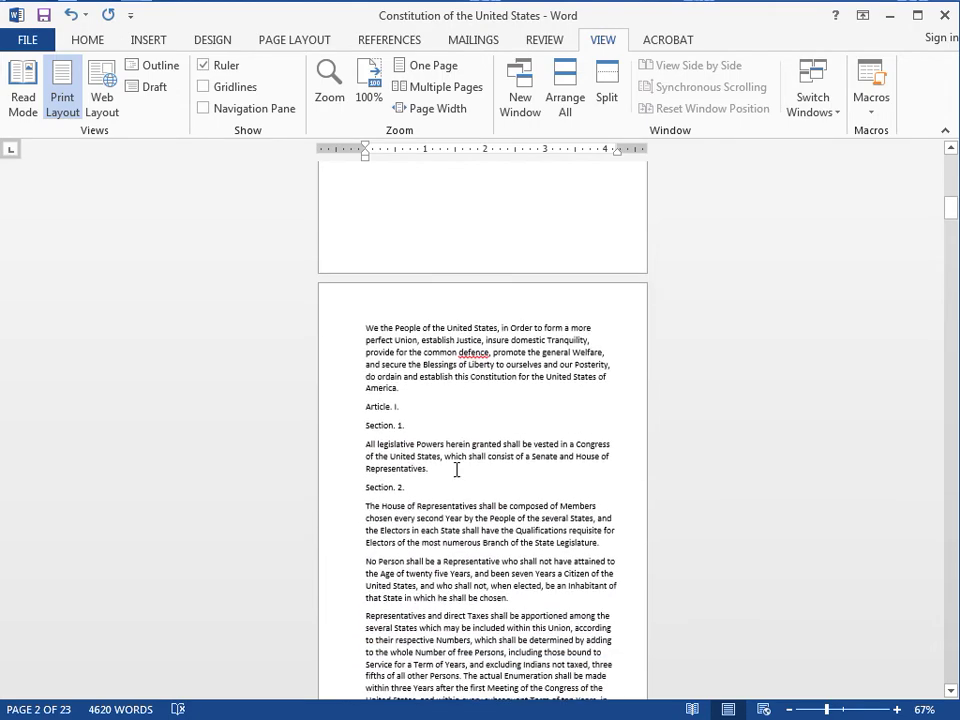
pyautogui.click(369, 328)
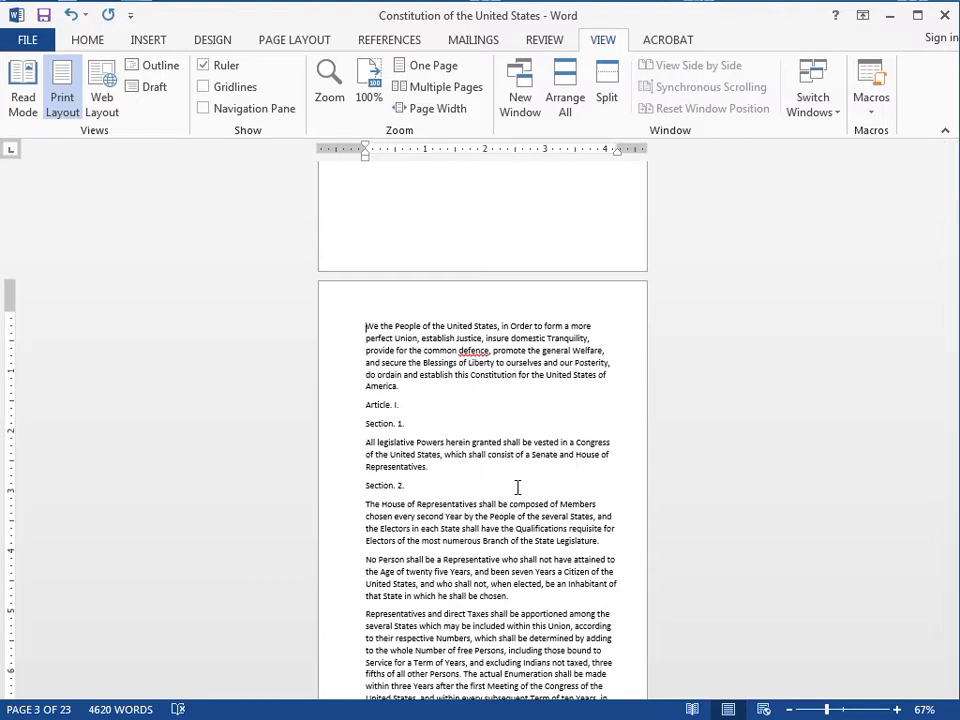
pyautogui.scroll(-3, 517, 487)
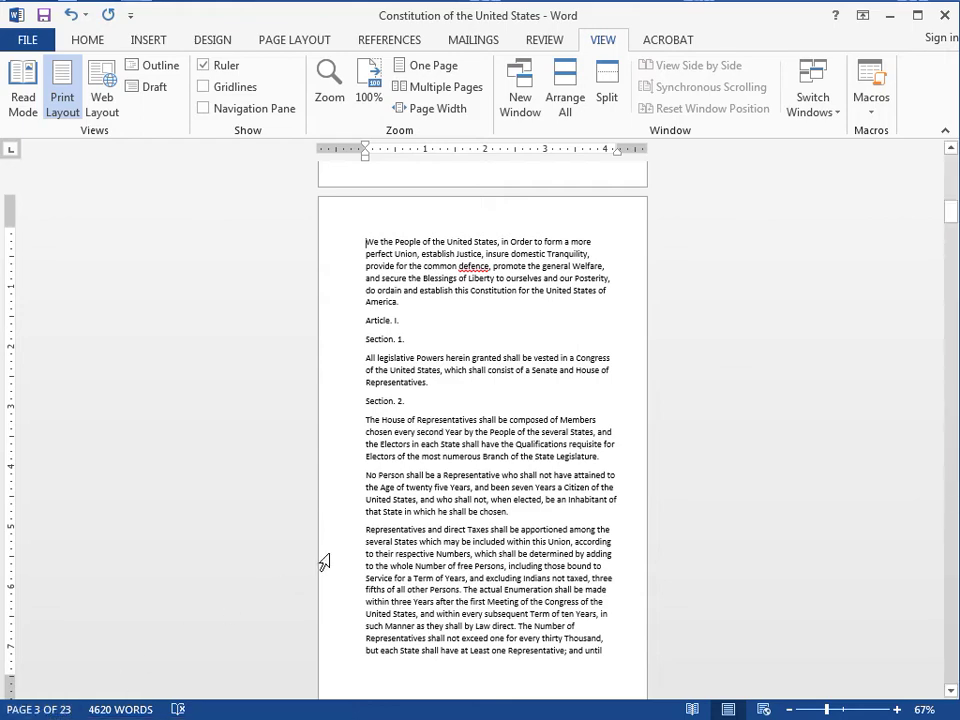
pyautogui.scroll(-2, 455, 481)
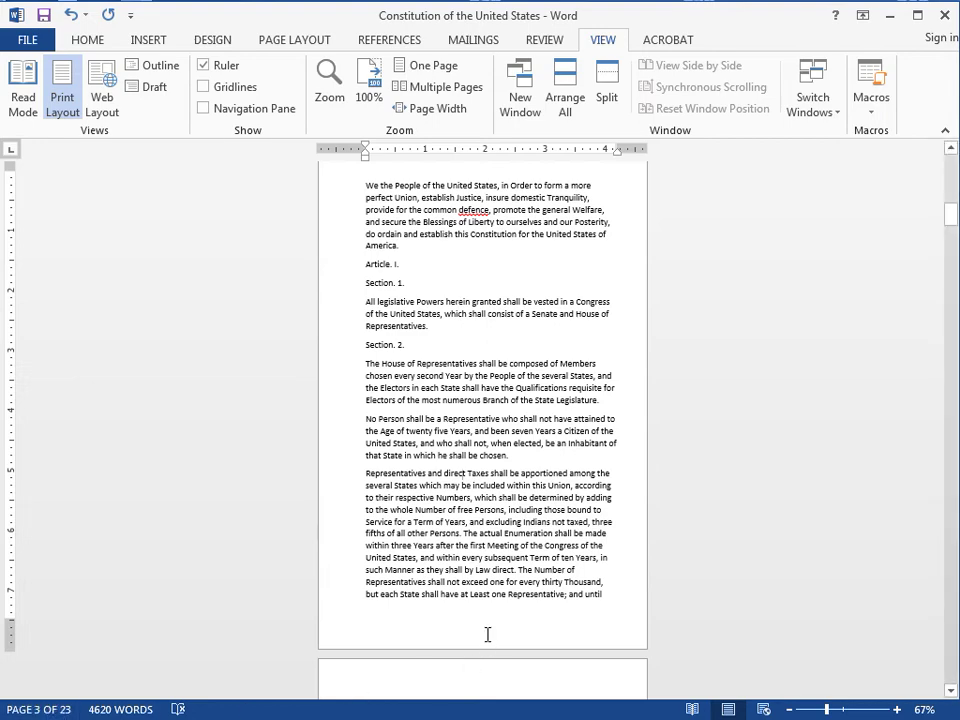
pyautogui.scroll(2, 489, 635)
pyautogui.scroll(8, 489, 635)
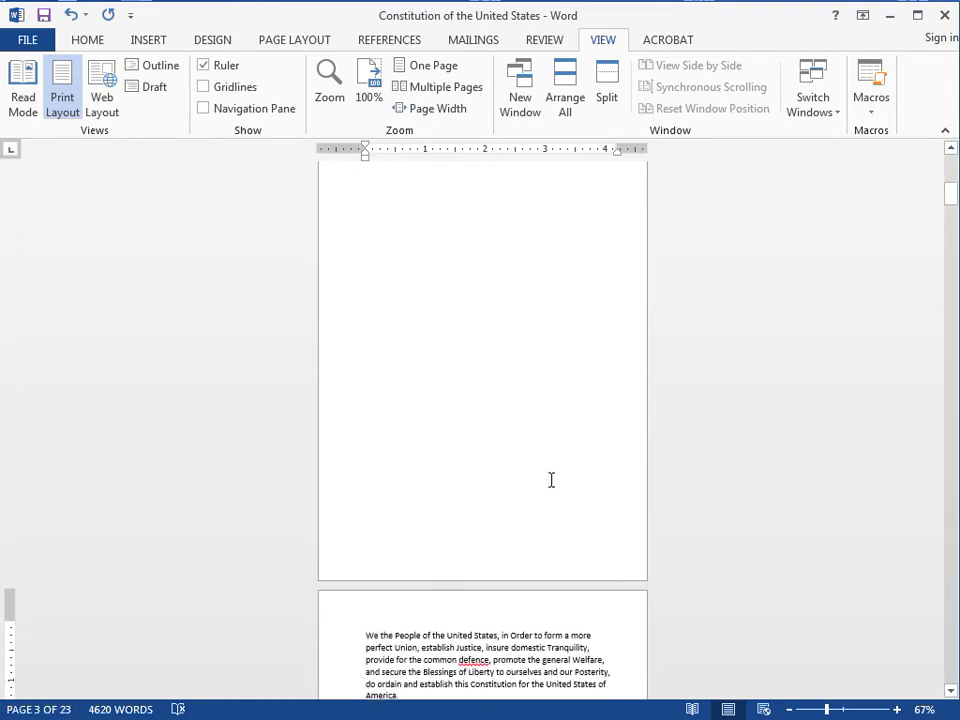
pyautogui.scroll(5, 531, 504)
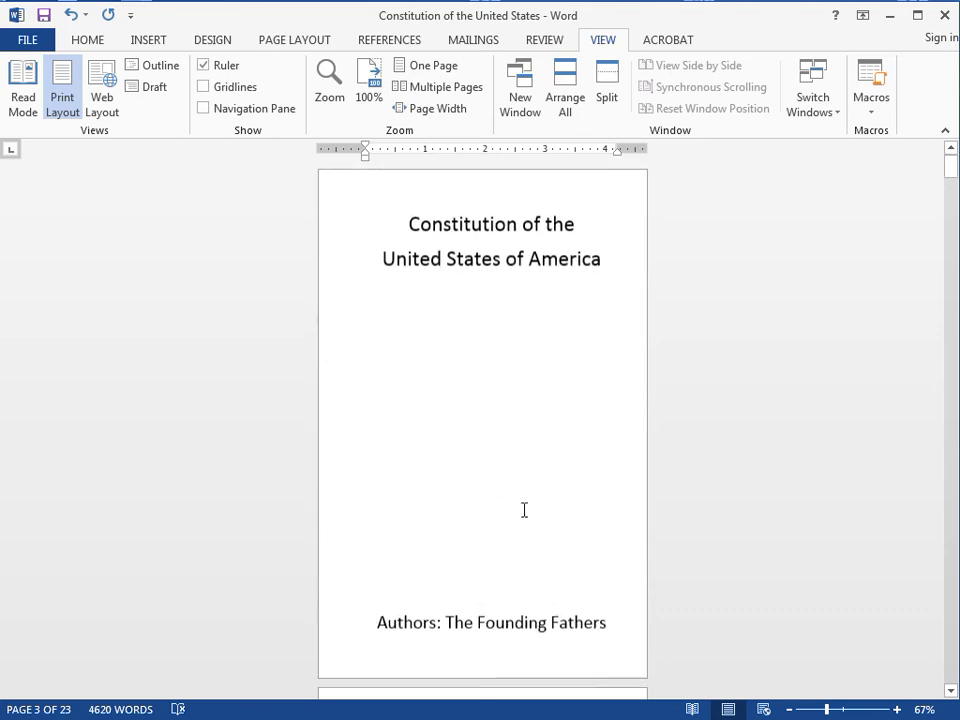